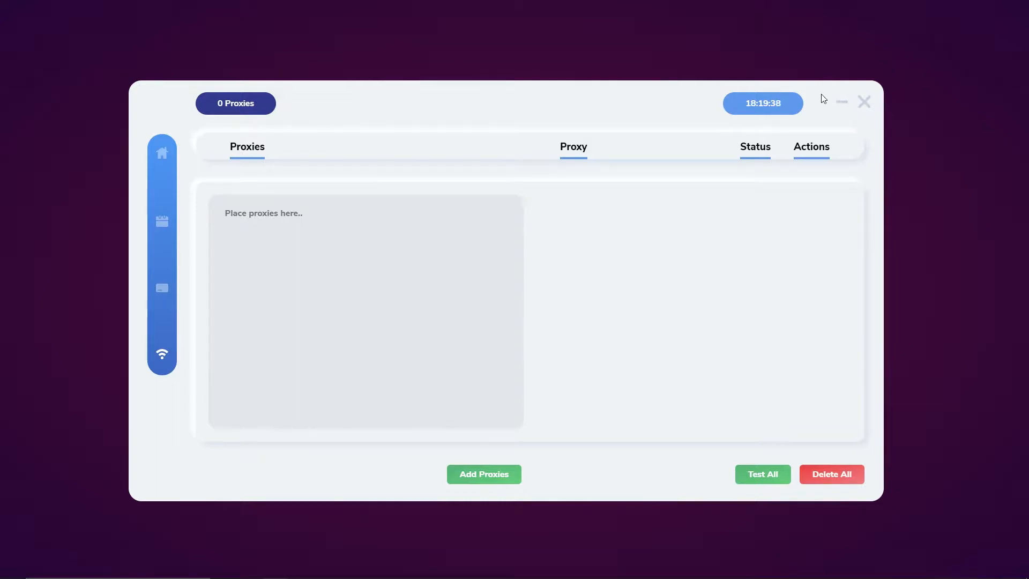
Step: Drag the Spectre proxies window to the top-left corner and resize it to nearly full screen
drag(557, 98, 510, 63)
drag(830, 462, 988, 563)
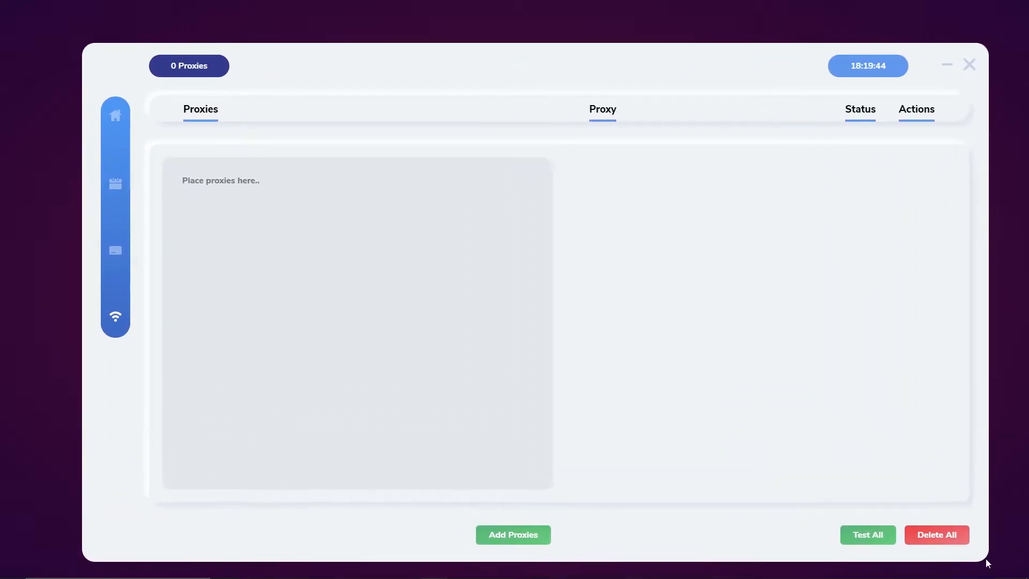
drag(607, 81, 552, 34)
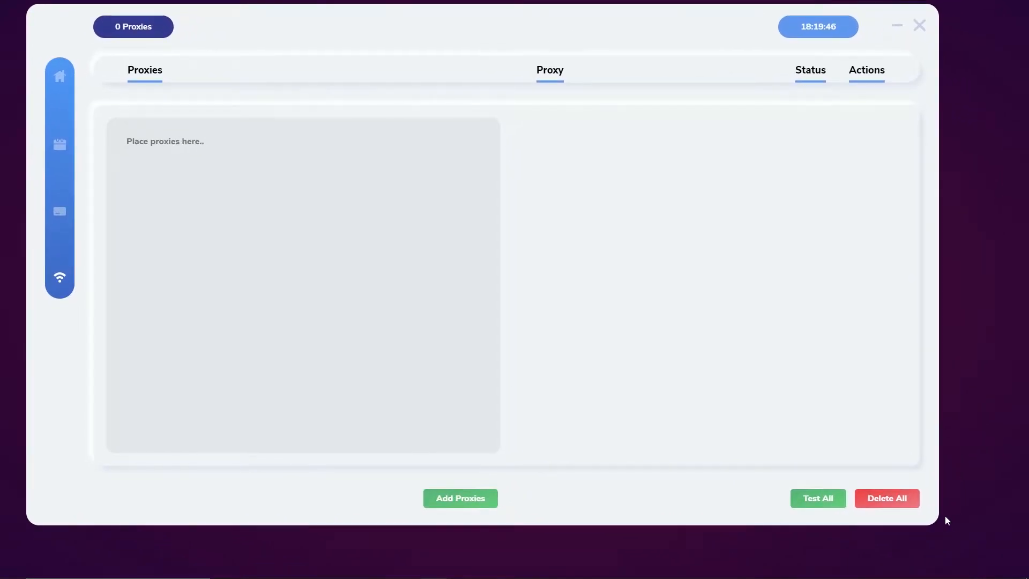
drag(936, 523, 1014, 558)
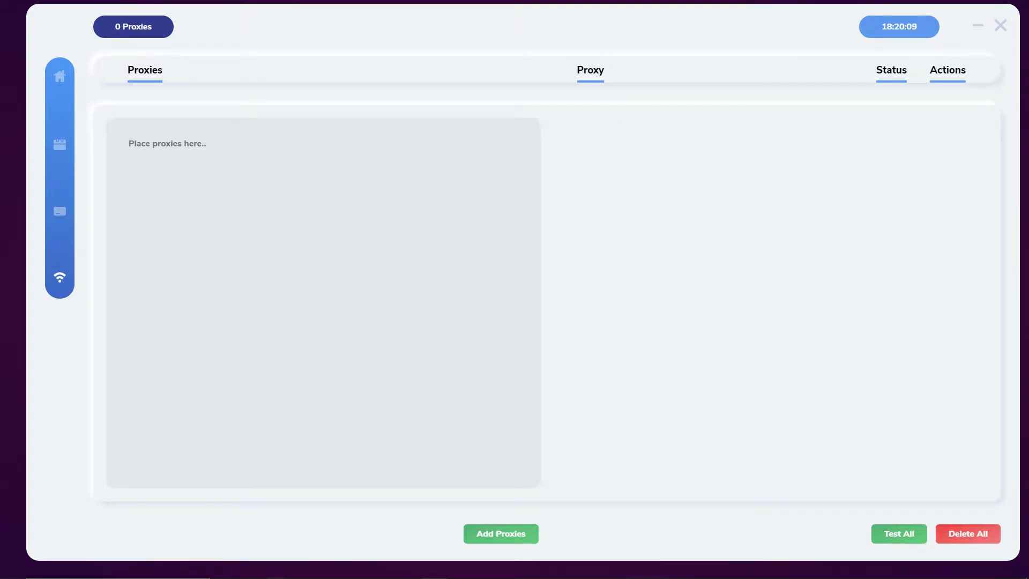
Step: Paste a proxy, add it to the list, dismiss the success toast and start testing it
key(ctrl+v)
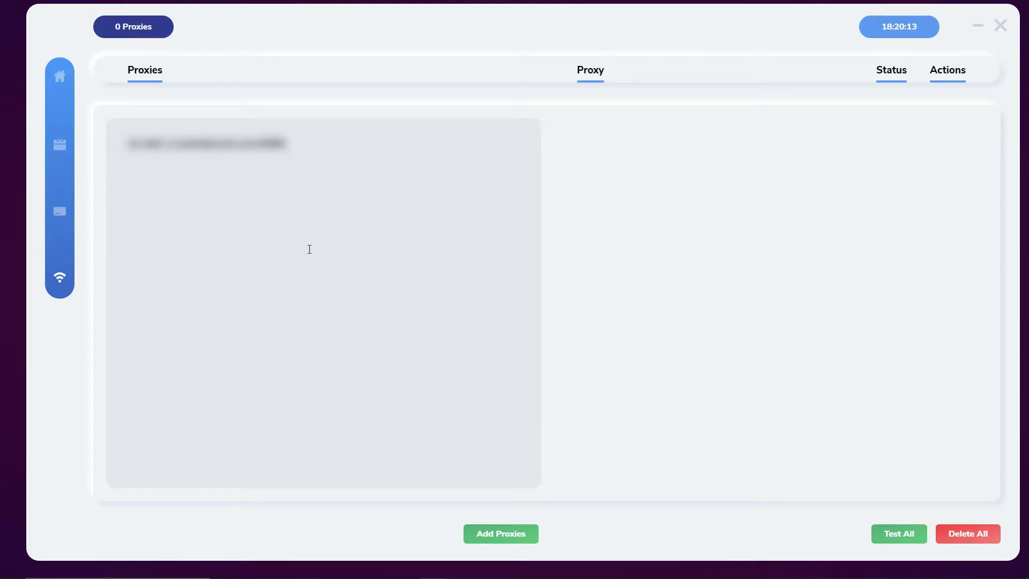
click(518, 540)
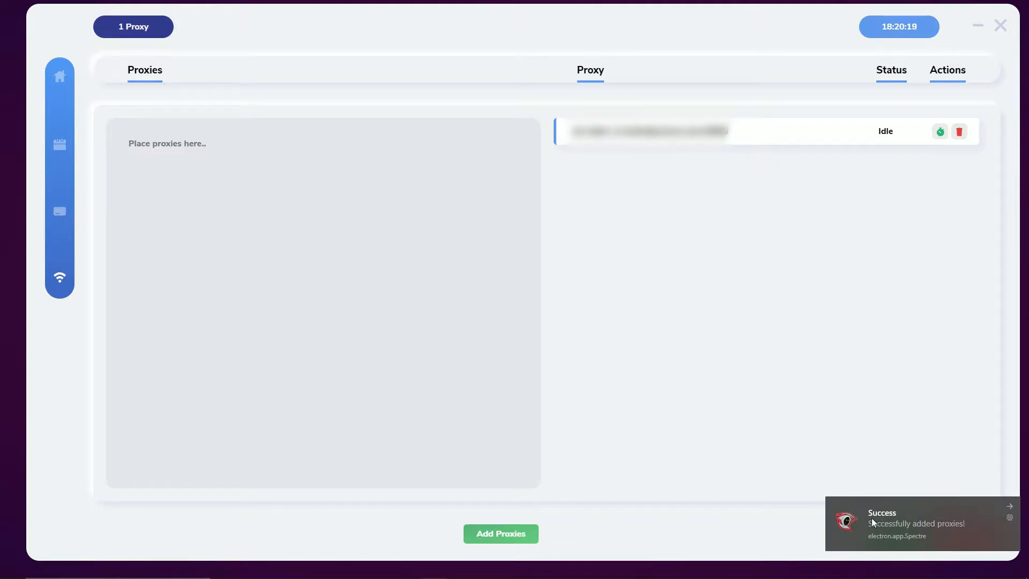
click(1010, 506)
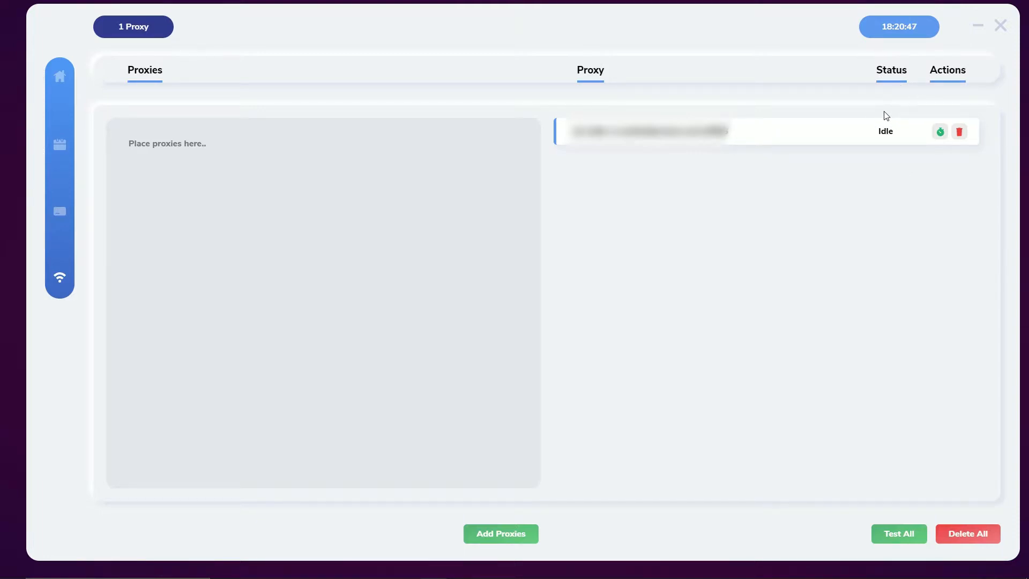
click(940, 132)
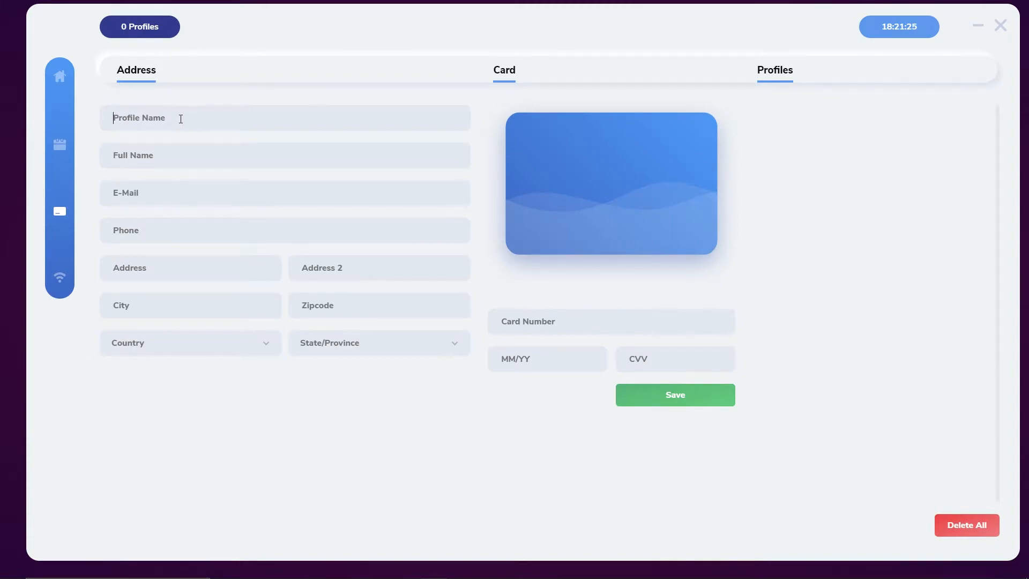
Step: Enter the 'Video Test' profile name and contact details, and choose GB as the country
text(Video Test)
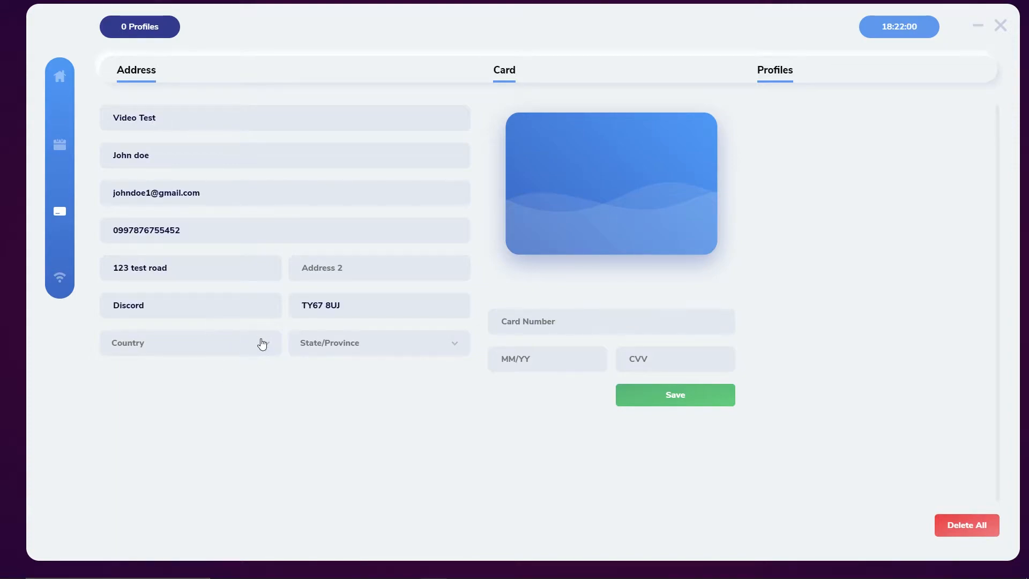
click(260, 343)
scroll(272, 255, down, 5)
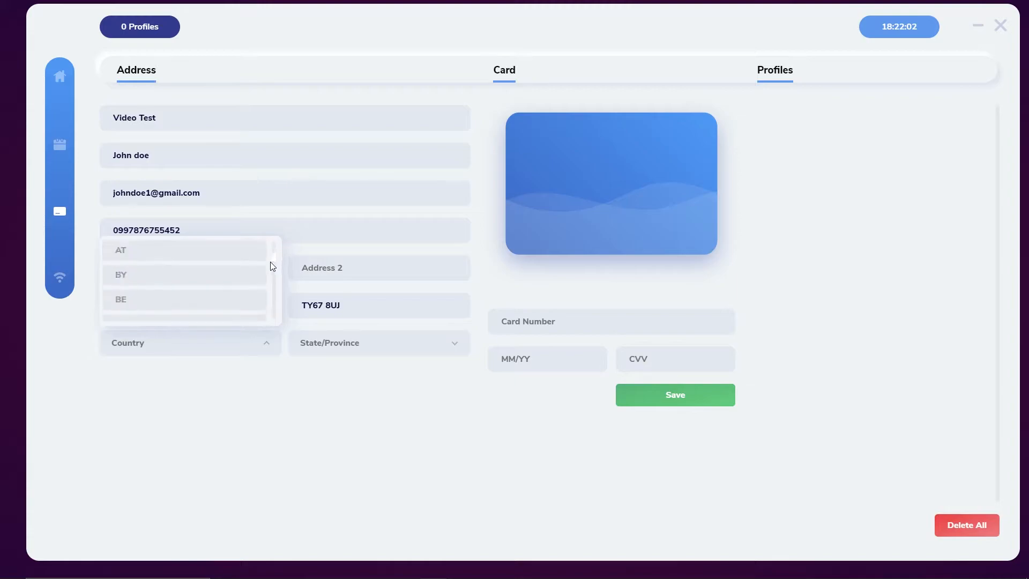
key(u)
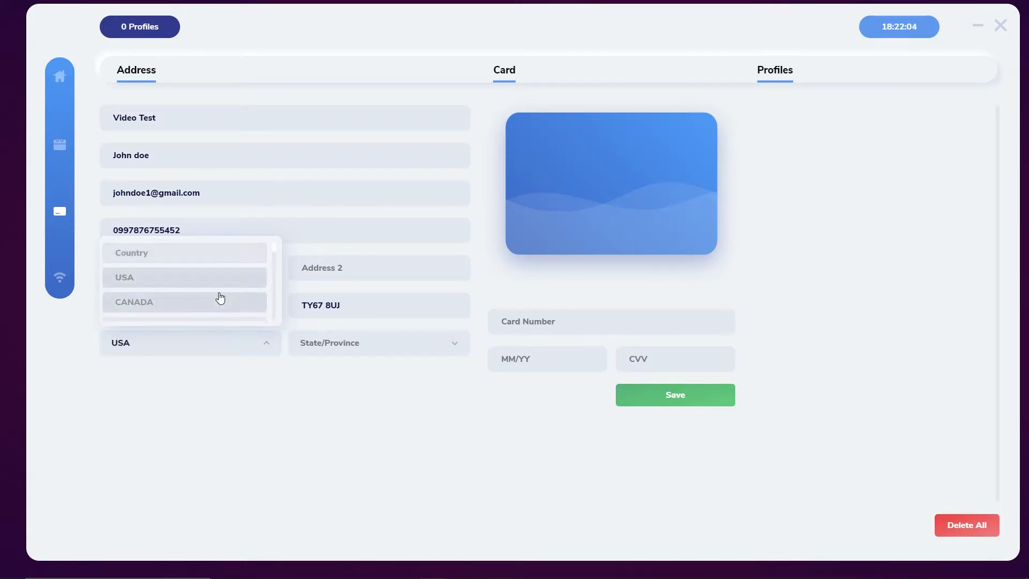
scroll(220, 299, down, 1)
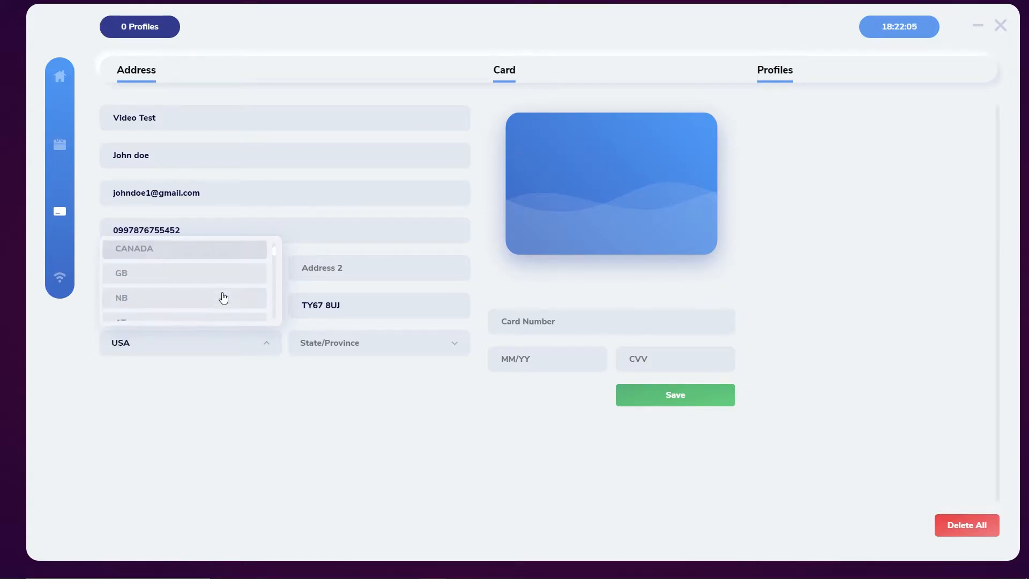
click(180, 279)
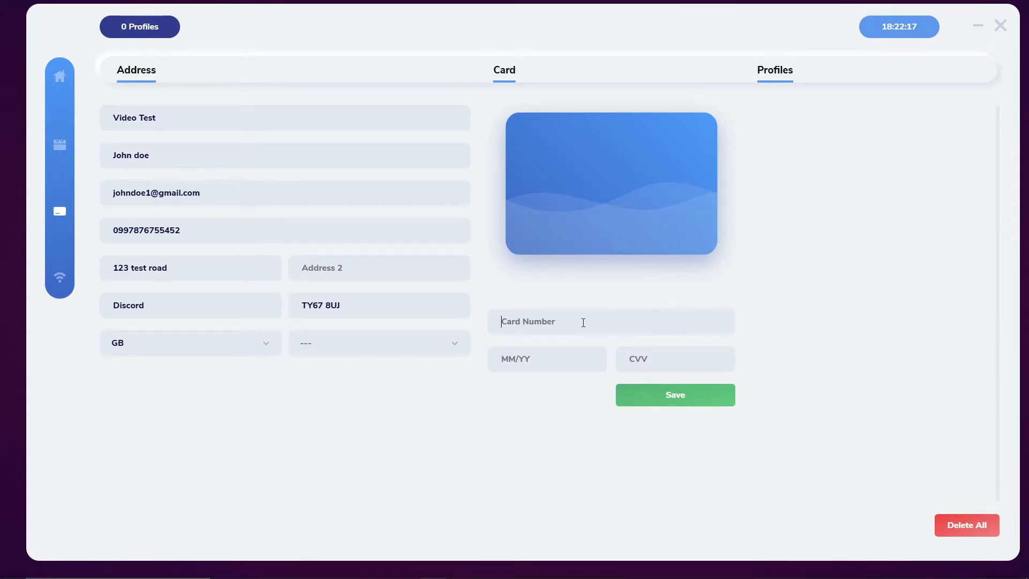
Step: Enter the card number, the 11/22 expiry and the card's security code
text(1)
text(123 12312 332423)
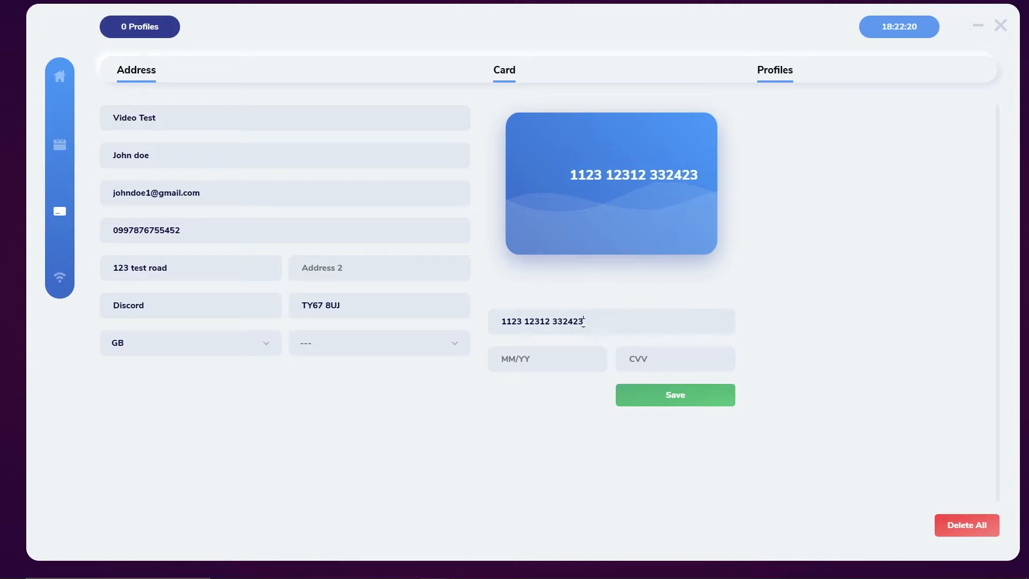
text(11/22)
click(651, 370)
text(999)
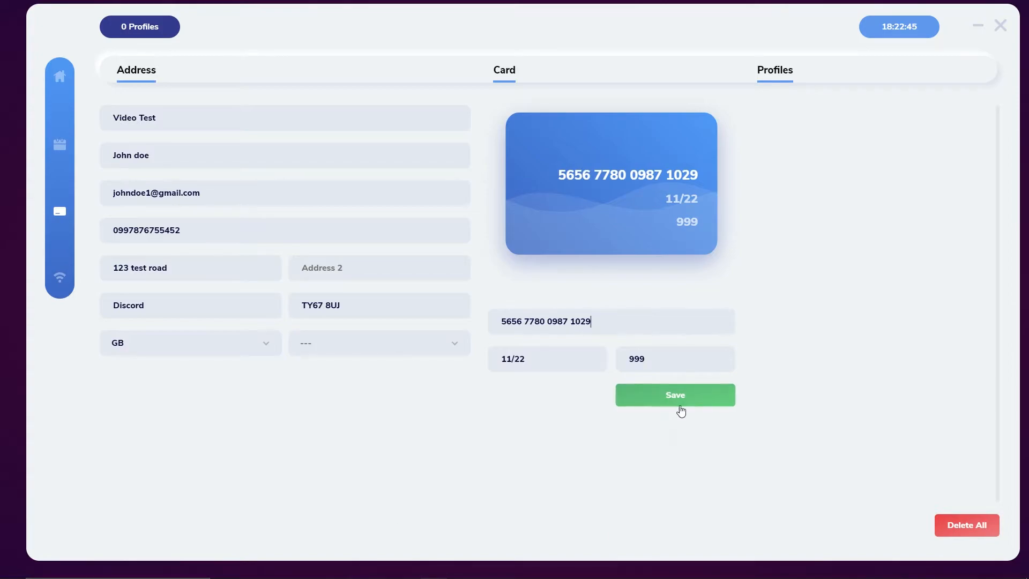
Step: Save the Video Test profile and reopen it with its pencil icon to review it
click(684, 403)
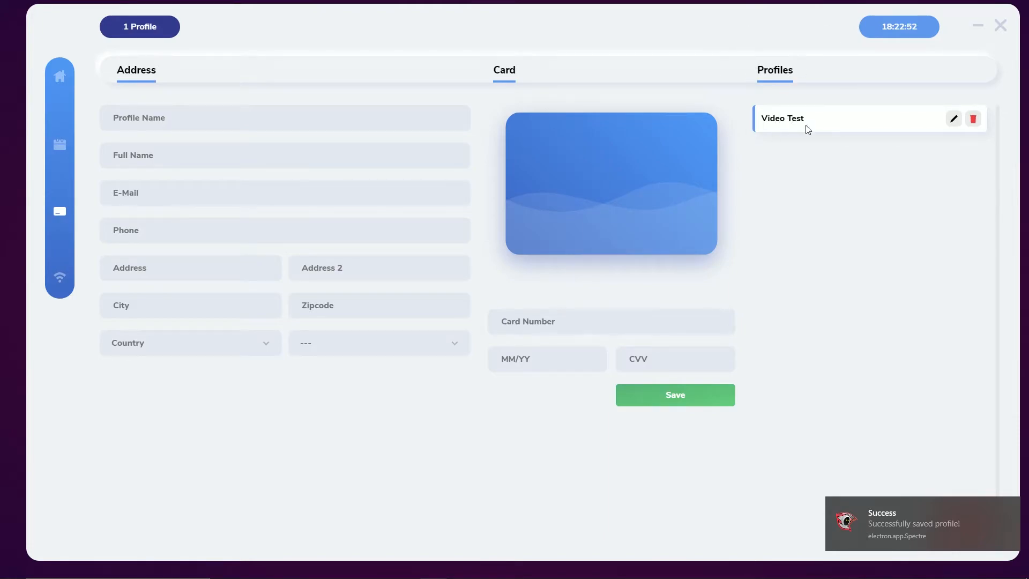
click(953, 129)
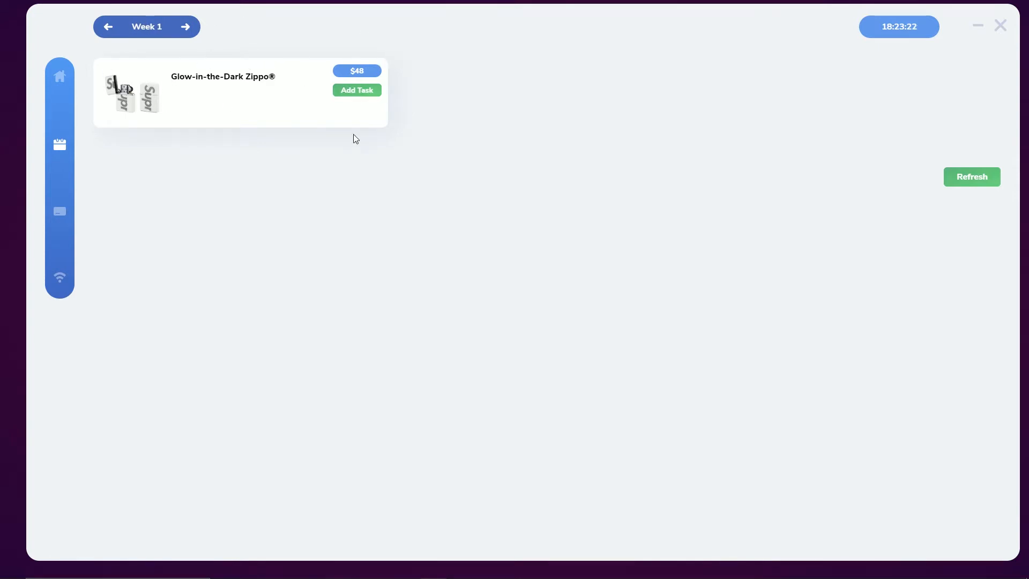
Step: Open and dismiss the Glow-in-the-Dark Zippo® task form, then refresh the product list
click(359, 92)
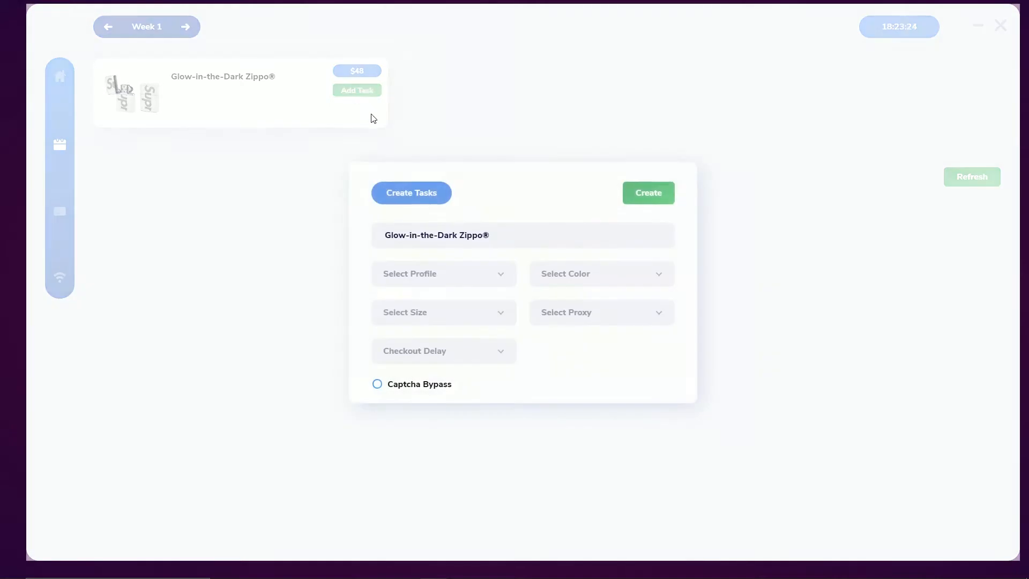
click(489, 108)
click(990, 178)
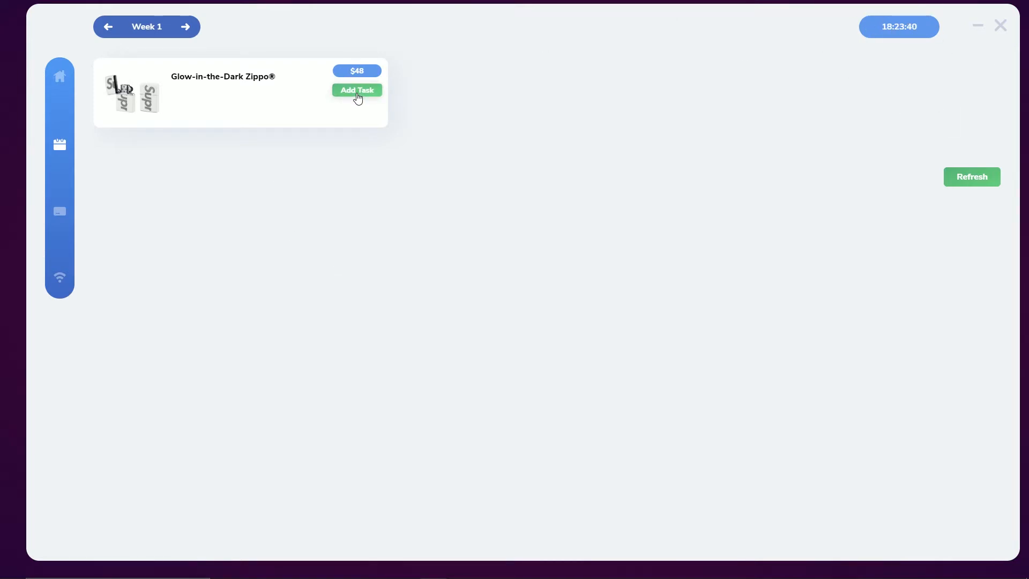
Step: Start a Zippo task with profile Video Test, colour Black and size OS
click(357, 92)
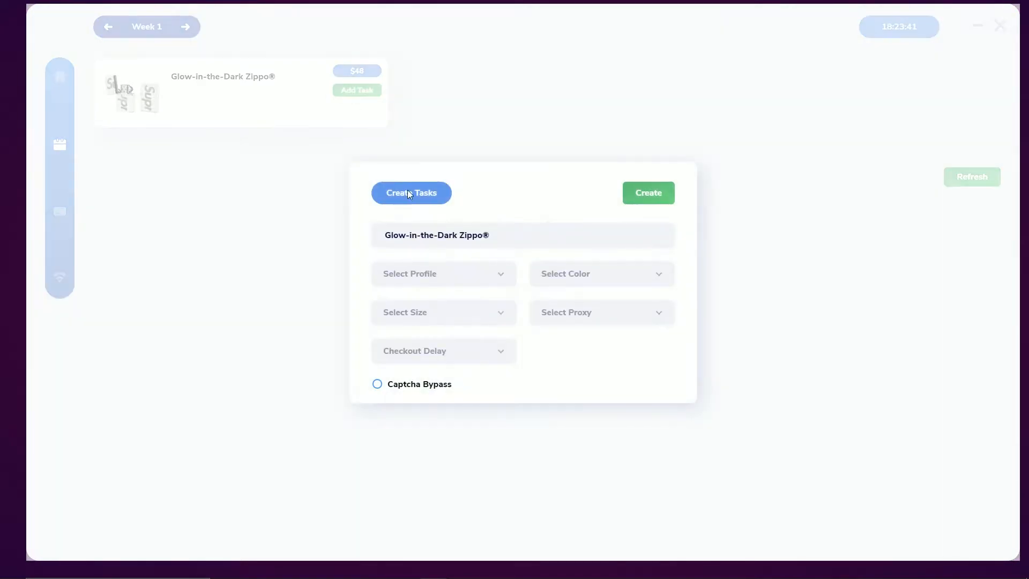
click(437, 278)
click(404, 334)
click(592, 284)
scroll(581, 349, down, 1)
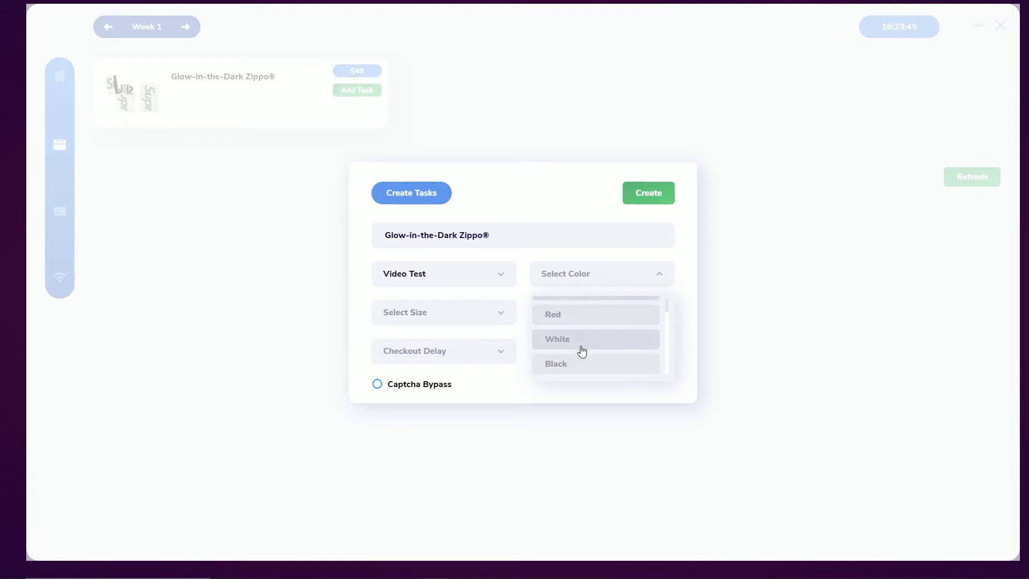
scroll(574, 336, up, 1)
scroll(573, 343, down, 1)
click(563, 362)
click(445, 311)
click(419, 374)
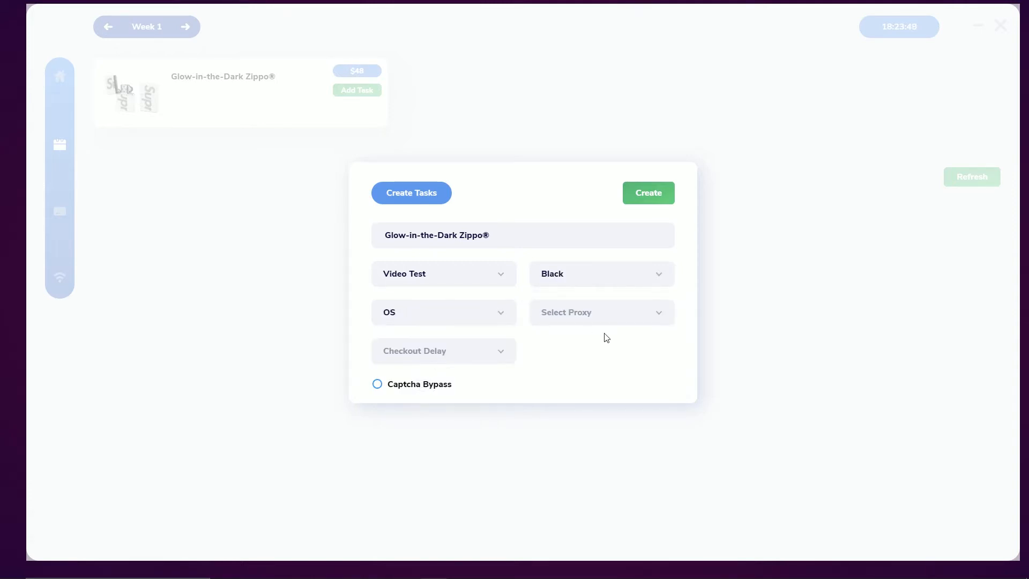
Step: Assign the saved proxy, set a 500 checkout delay and enable Captcha Bypass
click(594, 321)
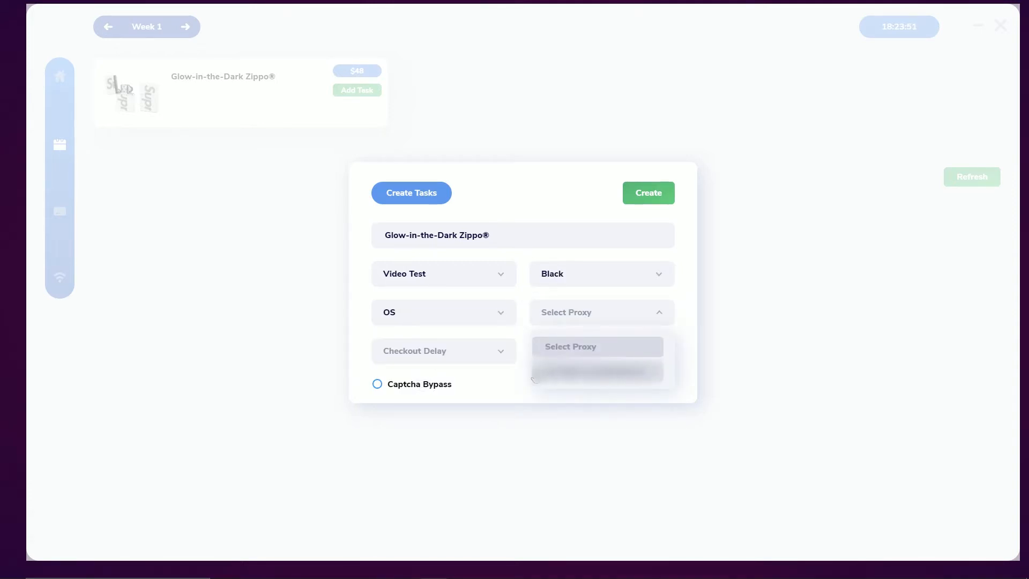
click(603, 378)
click(458, 353)
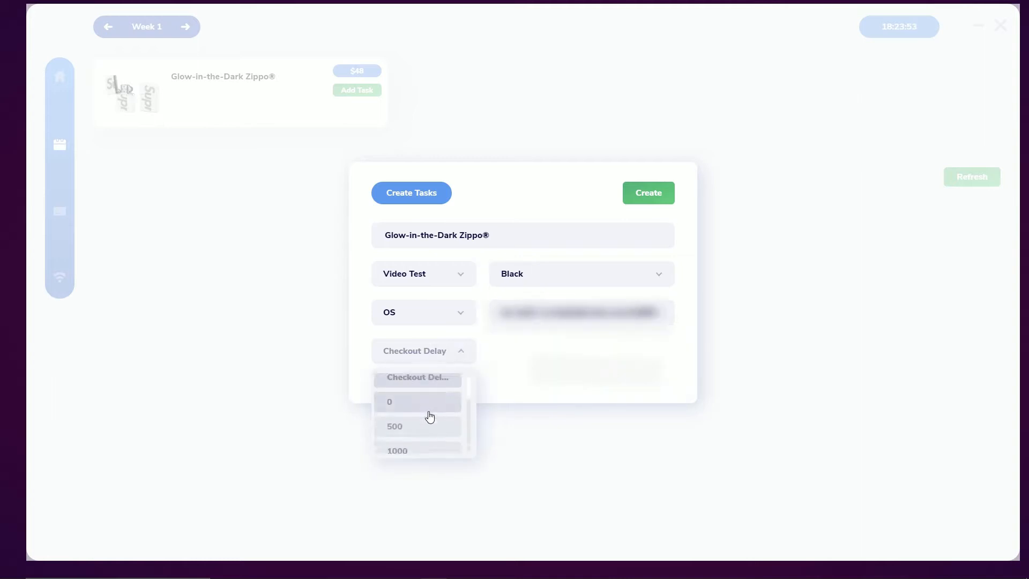
scroll(418, 396, down, 3)
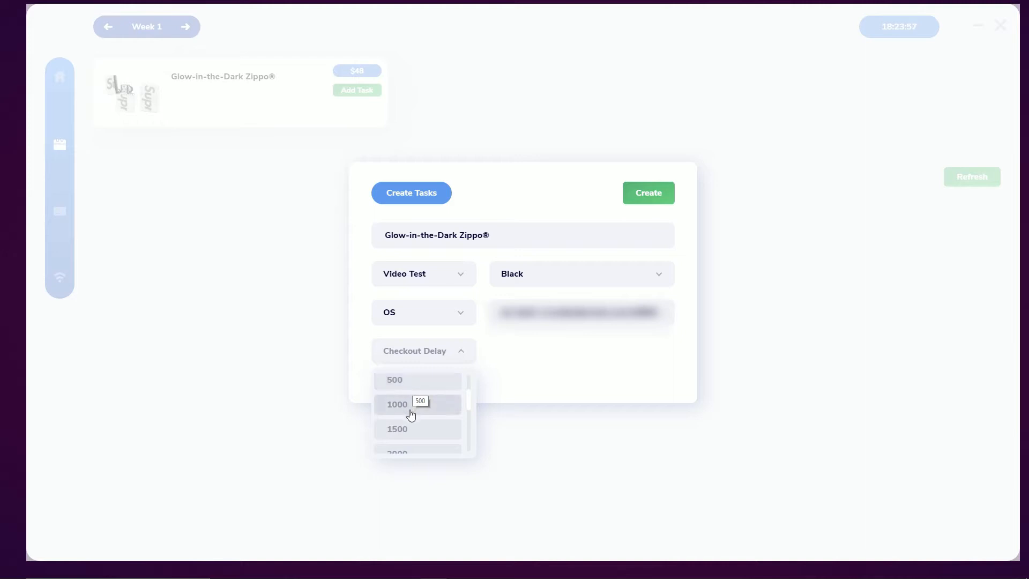
click(417, 382)
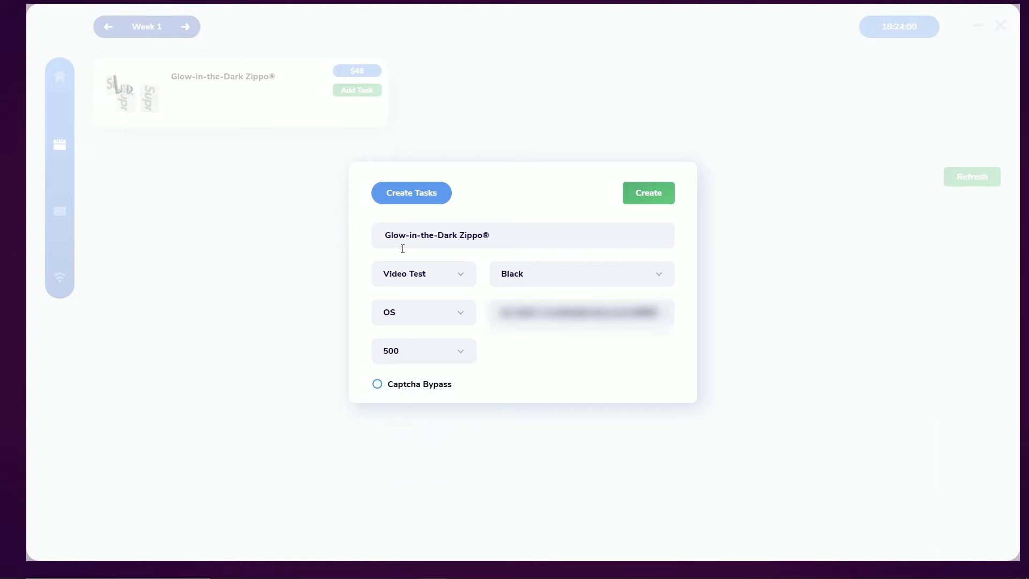
click(430, 390)
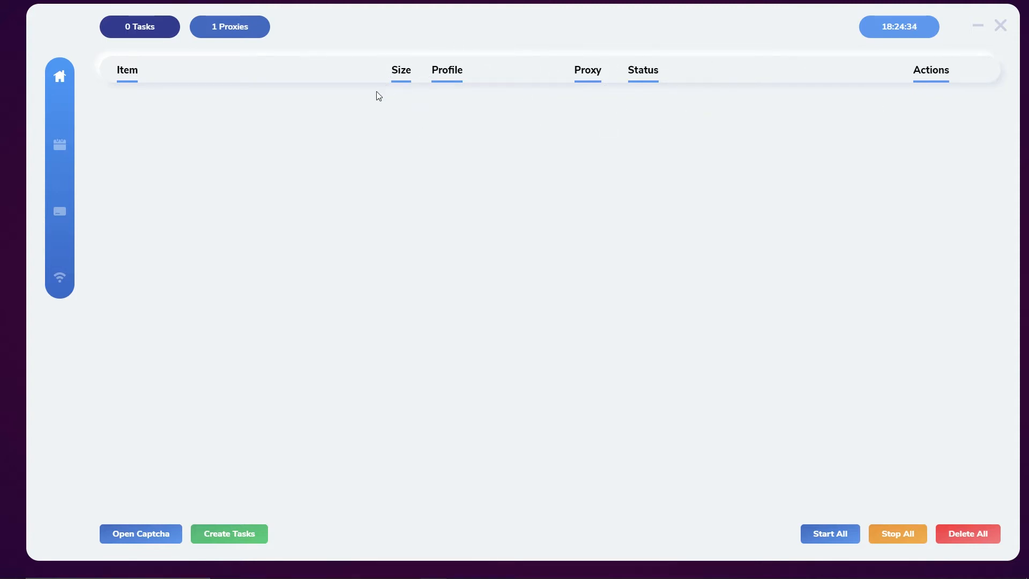
Step: Open the captcha solver, then close the Google sign-in and Waiting for Captcha windows
click(148, 536)
drag(494, 139, 508, 137)
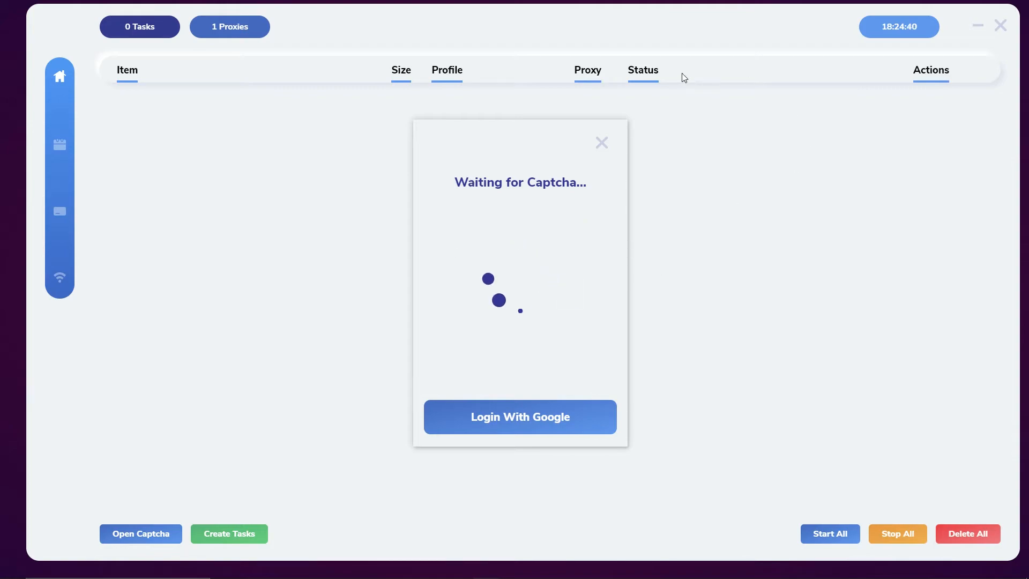
drag(593, 138, 384, 131)
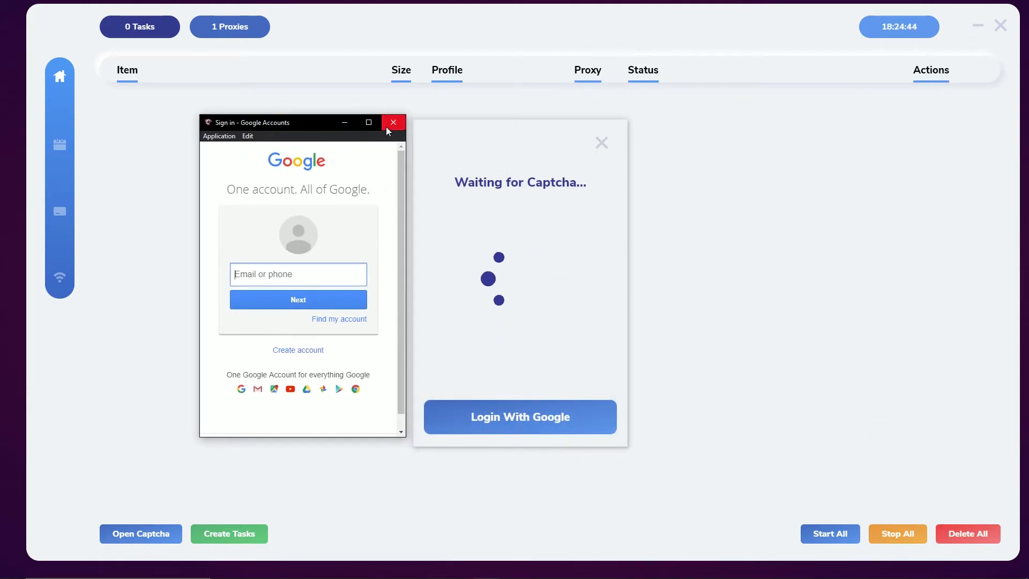
click(388, 124)
click(602, 143)
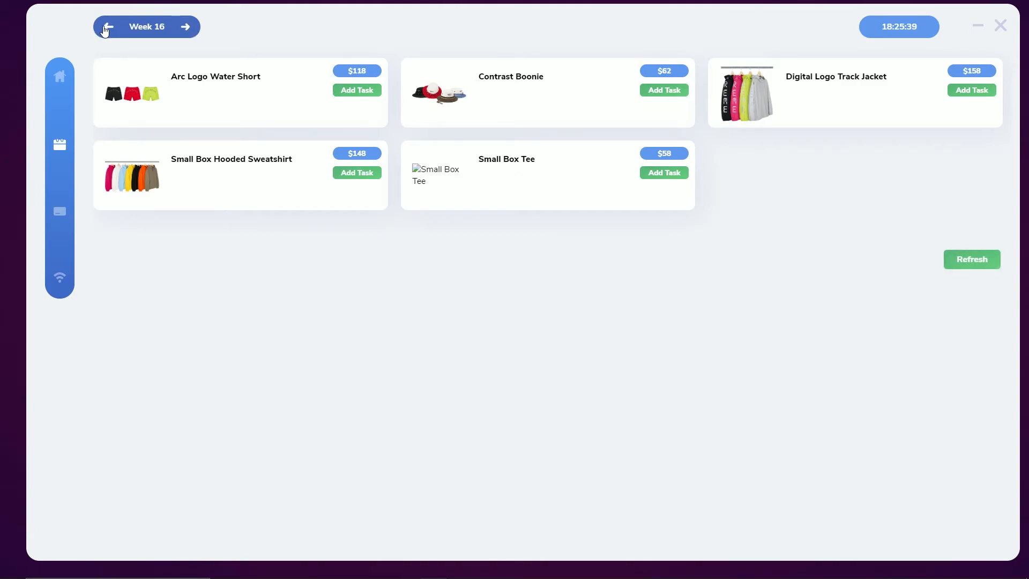
Step: Step back week by week through the drop lists toward the Week 2 products
double_click(108, 28)
click(105, 29)
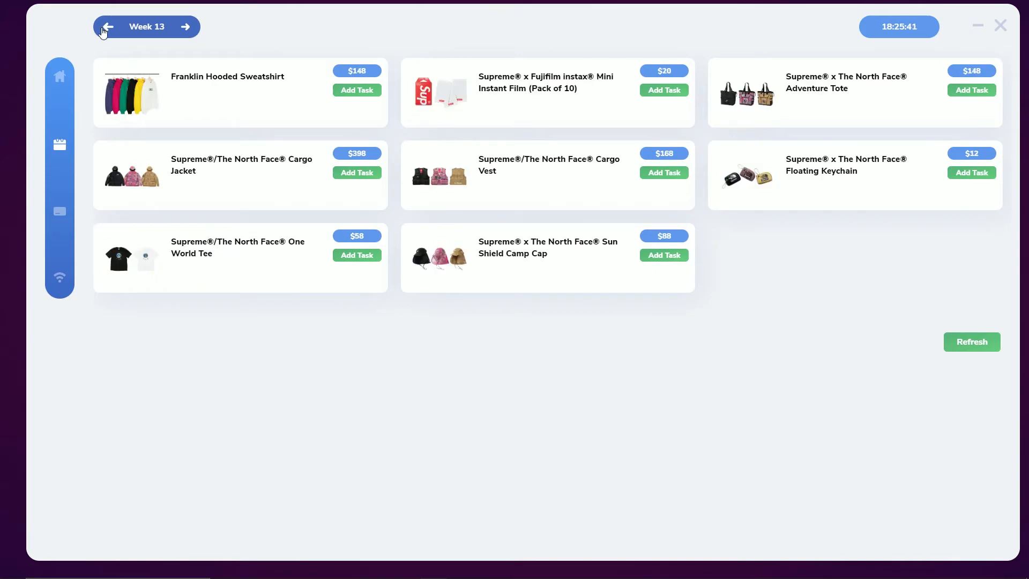
click(105, 30)
click(104, 31)
click(104, 31)
click(104, 32)
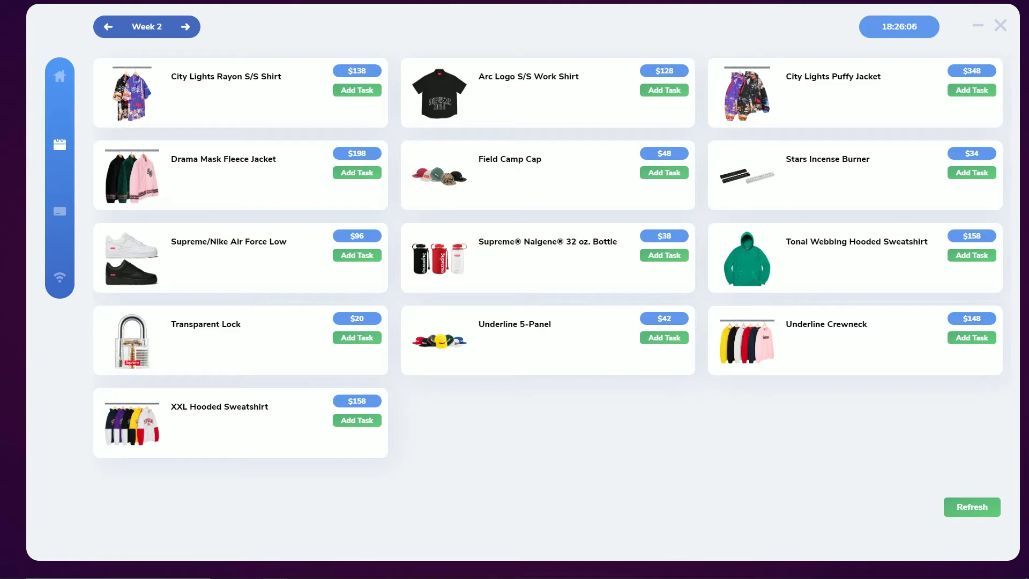
Step: Check the red and black Nalgene bottle on the Supreme store, then start its task
click(664, 256)
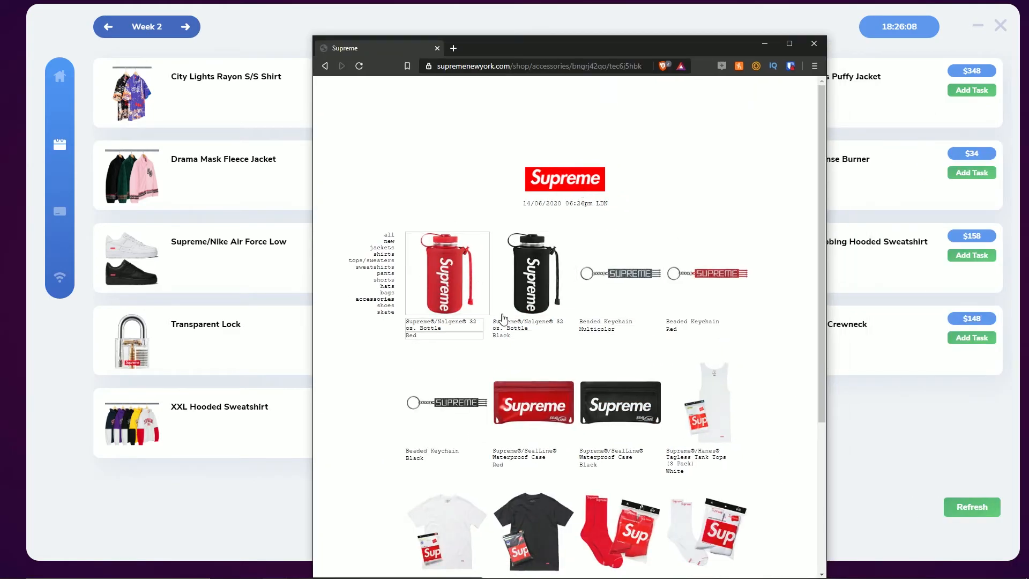
click(473, 291)
click(671, 295)
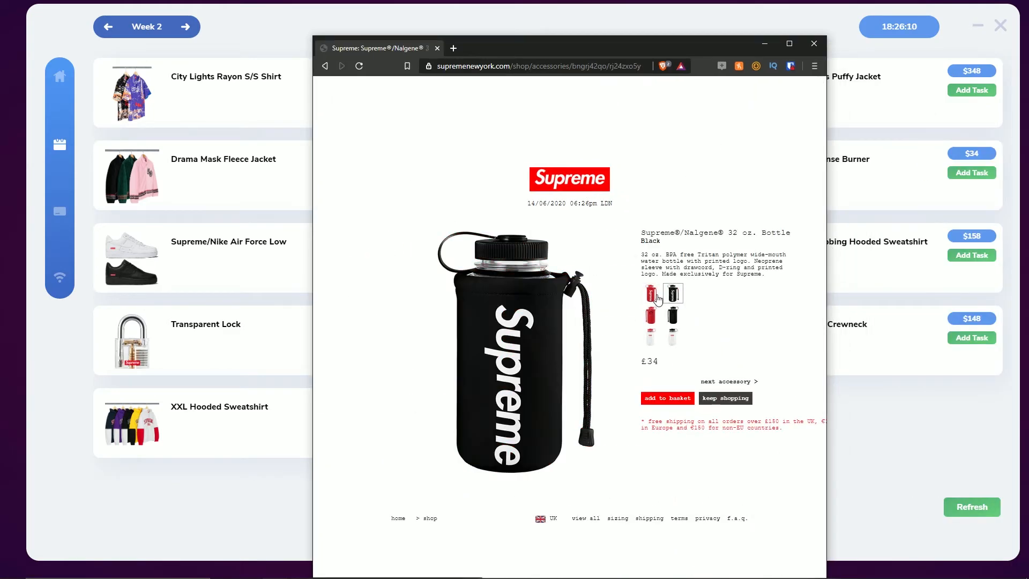
click(657, 297)
click(812, 43)
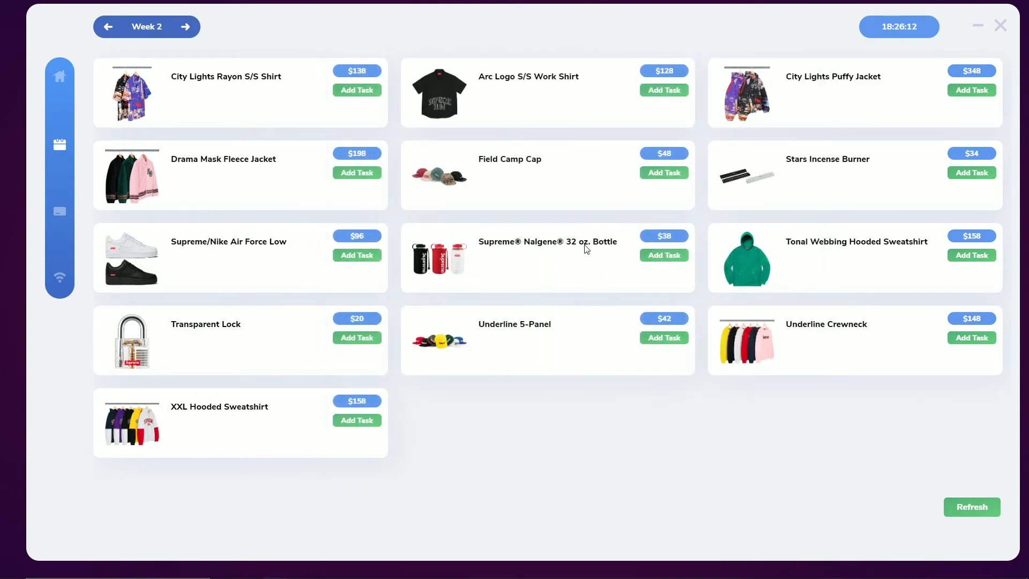
click(670, 256)
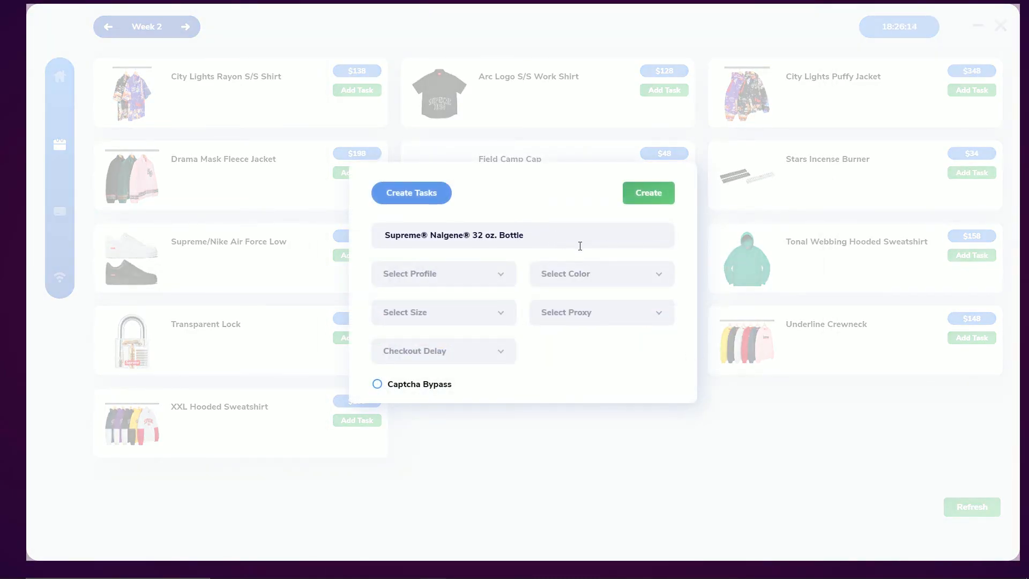
Step: Reopen the Nalgene task form and choose profile Video Test, colour Red and size N/A
click(779, 230)
click(671, 255)
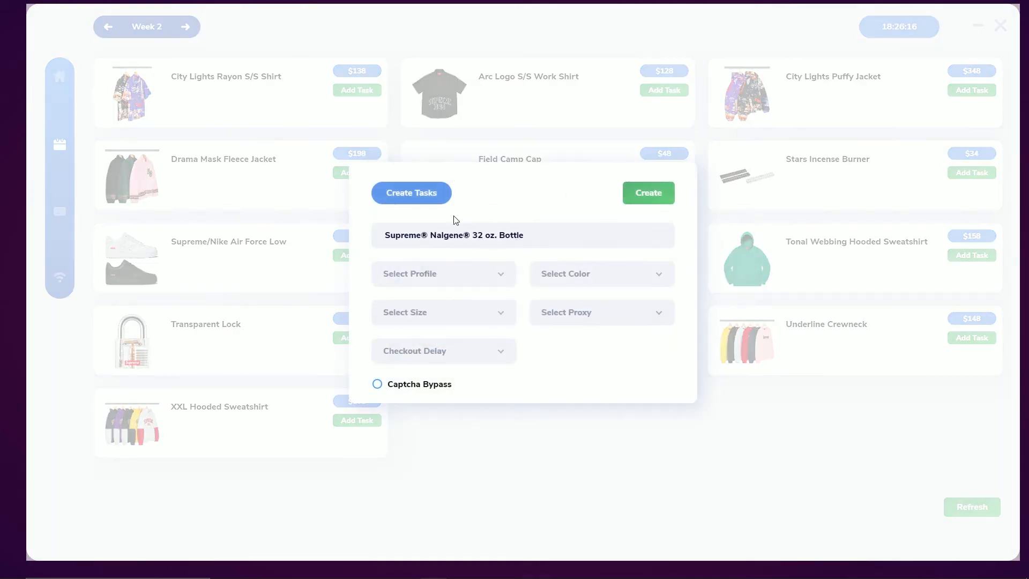
click(513, 276)
click(417, 337)
click(592, 277)
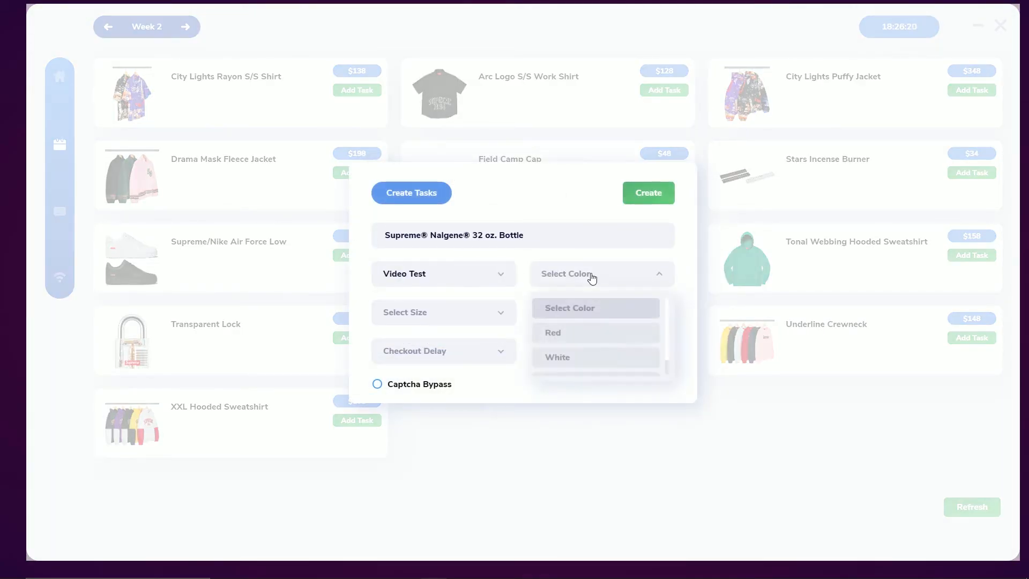
click(566, 336)
click(443, 319)
click(408, 370)
Step: Assign the saved proxy, set a 1000 checkout delay and create the task
click(596, 311)
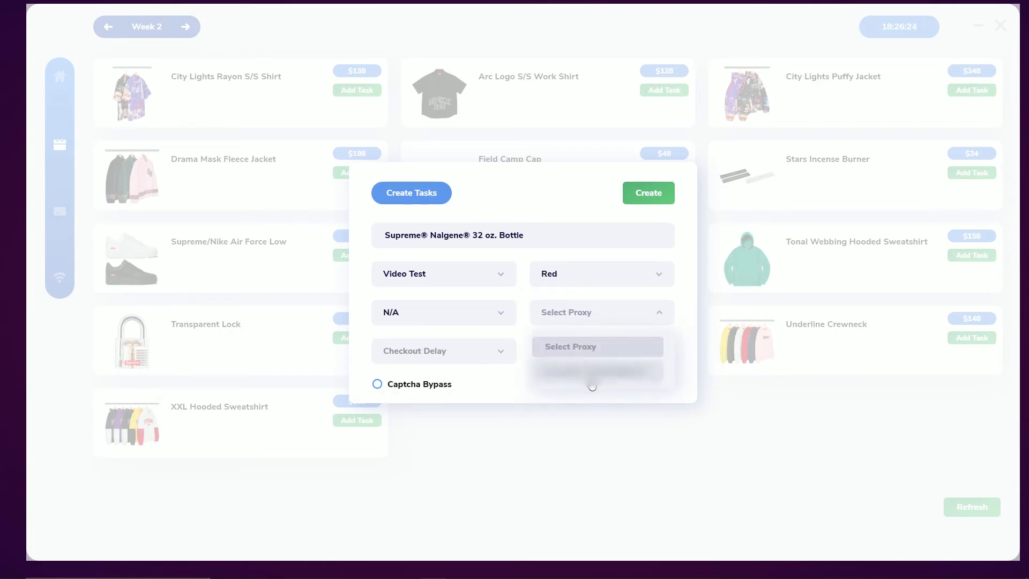
click(589, 368)
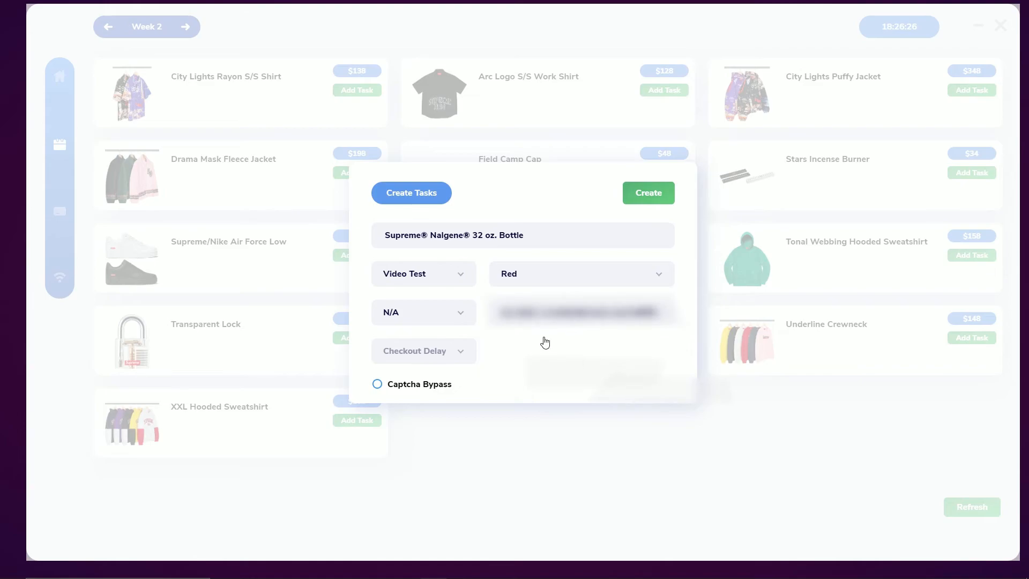
click(428, 350)
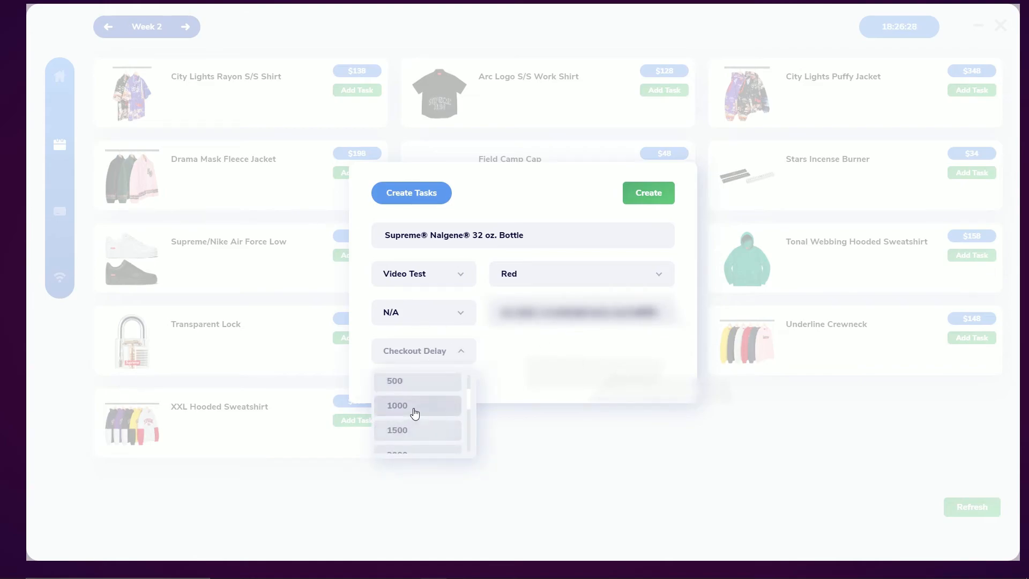
click(414, 409)
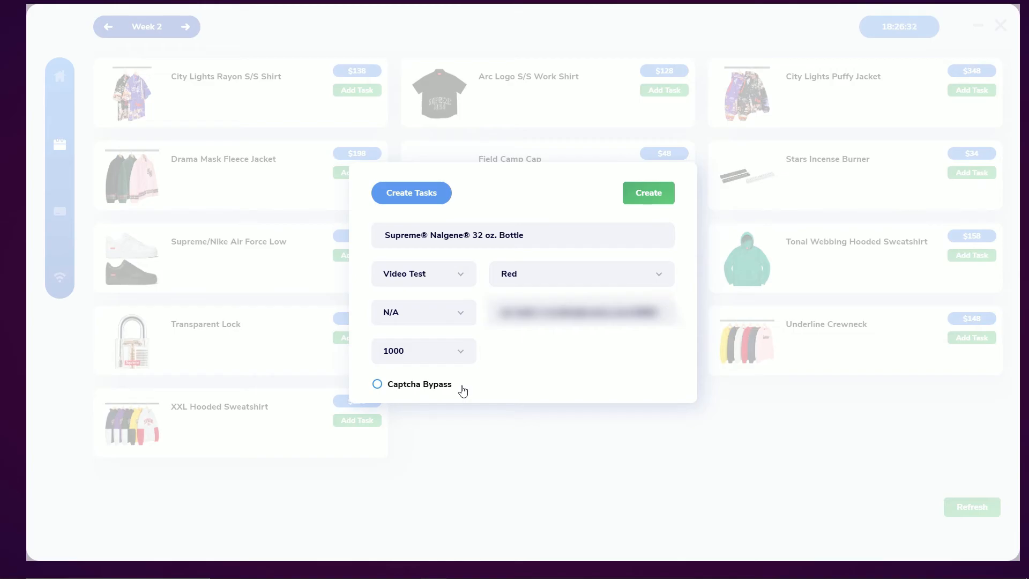
click(649, 200)
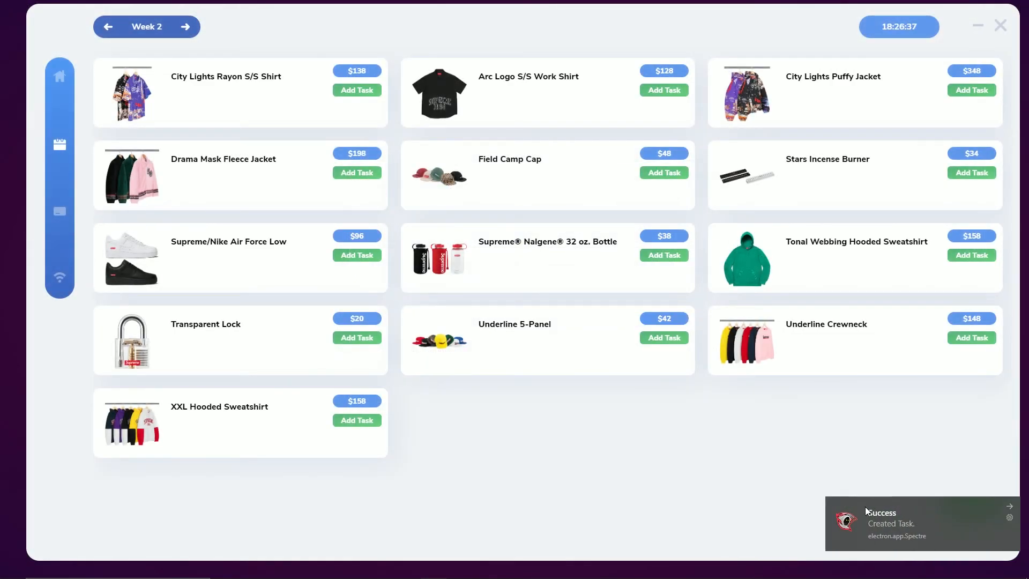
Step: From the task list, edit the Nalgene task to set its proxy back to Select Proxy
click(60, 76)
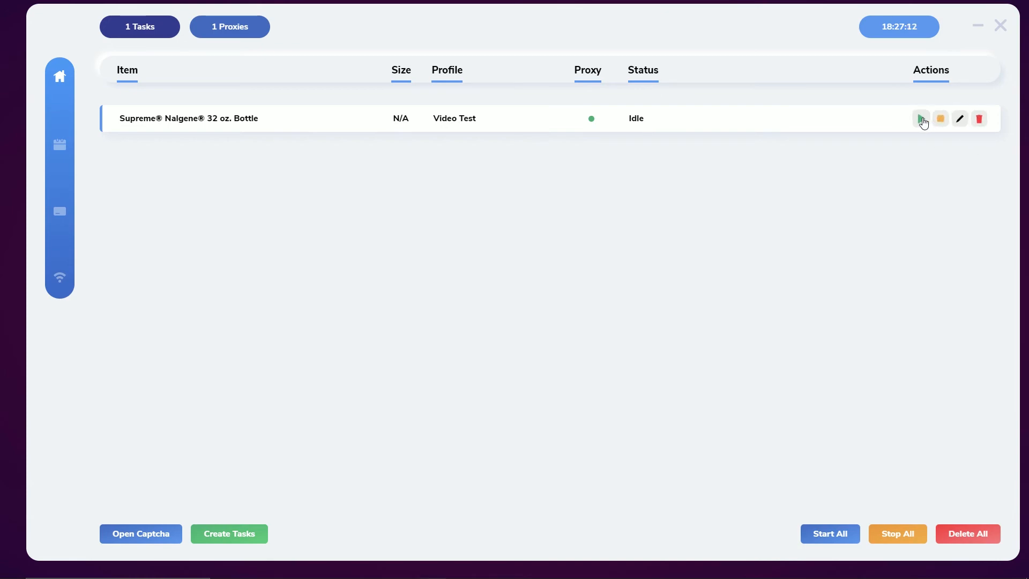
click(961, 119)
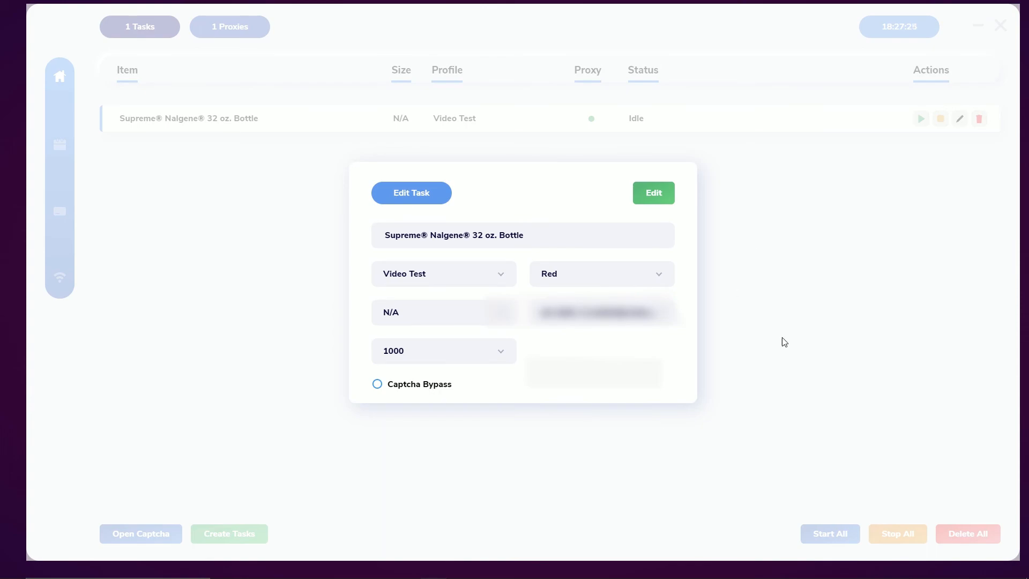
click(654, 322)
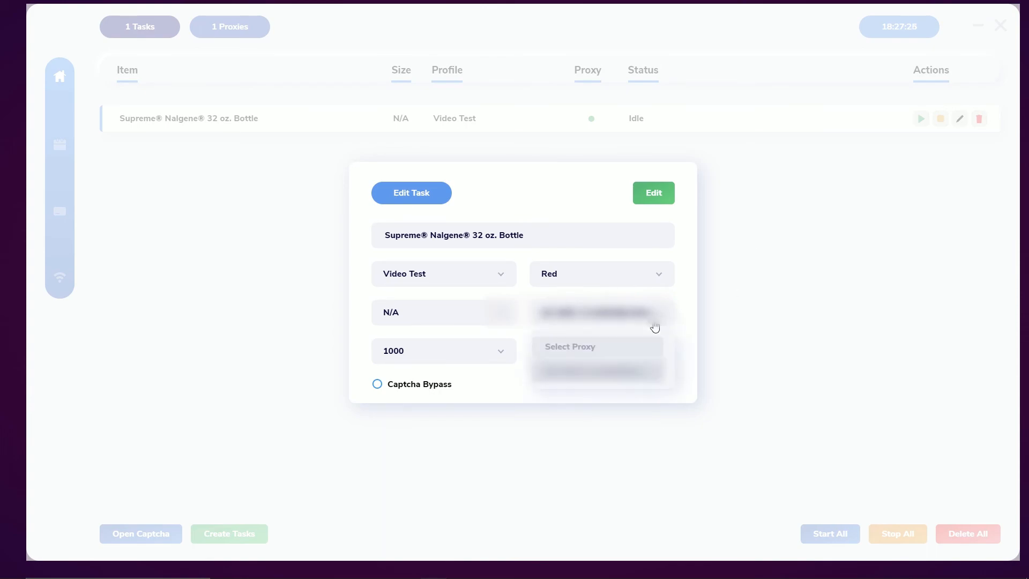
click(569, 349)
click(654, 193)
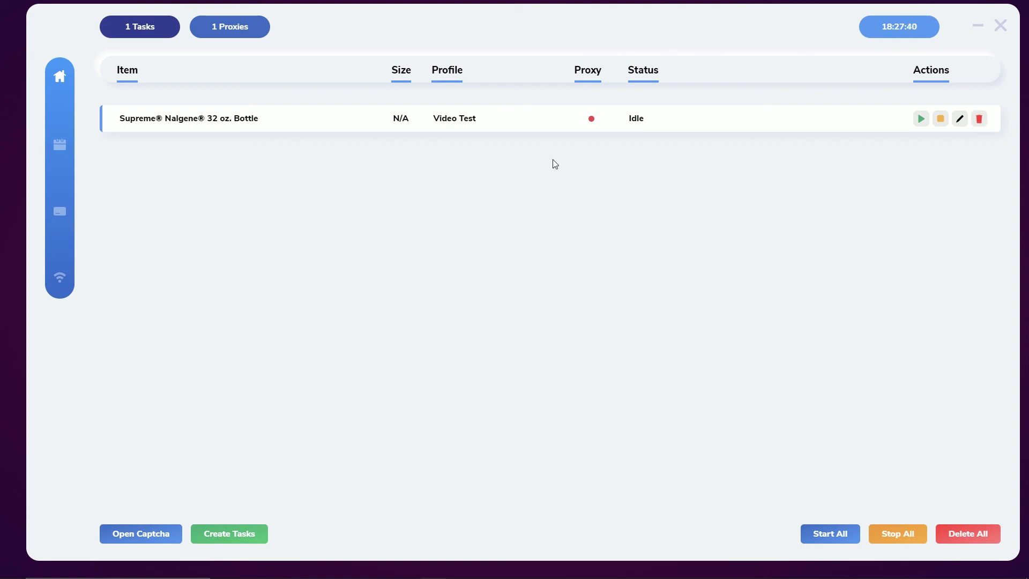
Step: Open the captcha solver window and place it beside a smaller main Spectre window
click(143, 533)
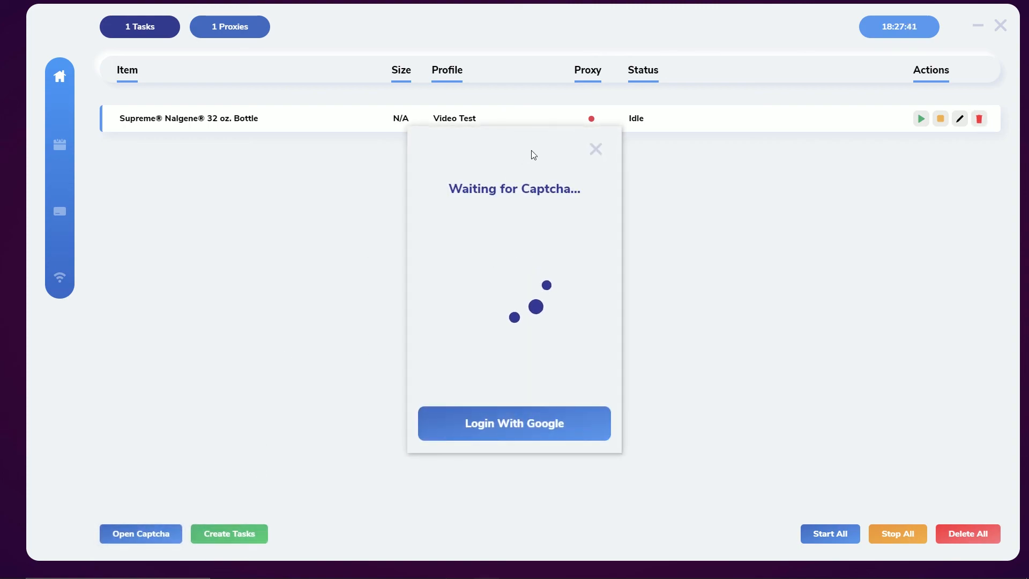
drag(526, 186, 680, 227)
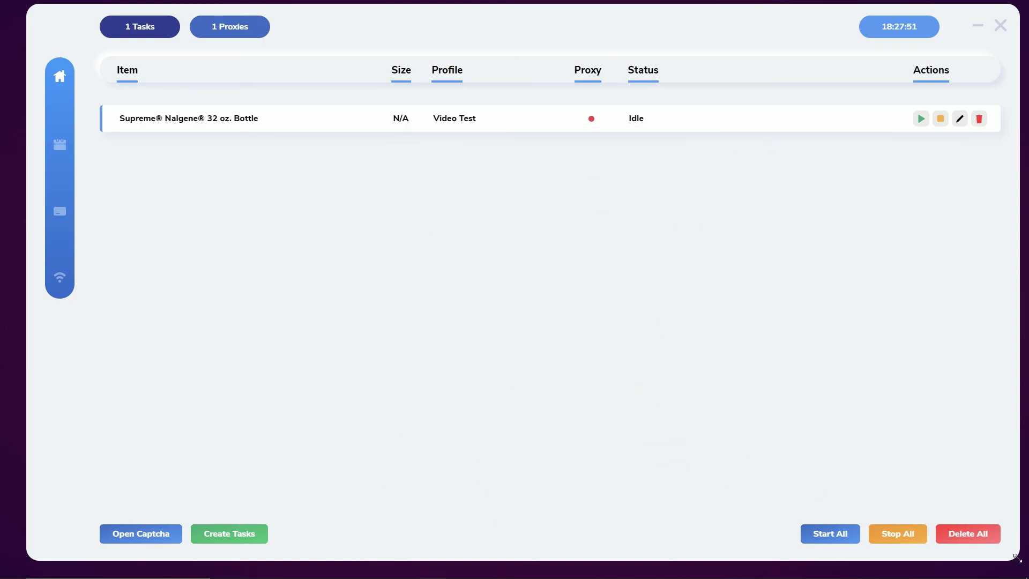
drag(1018, 559, 703, 403)
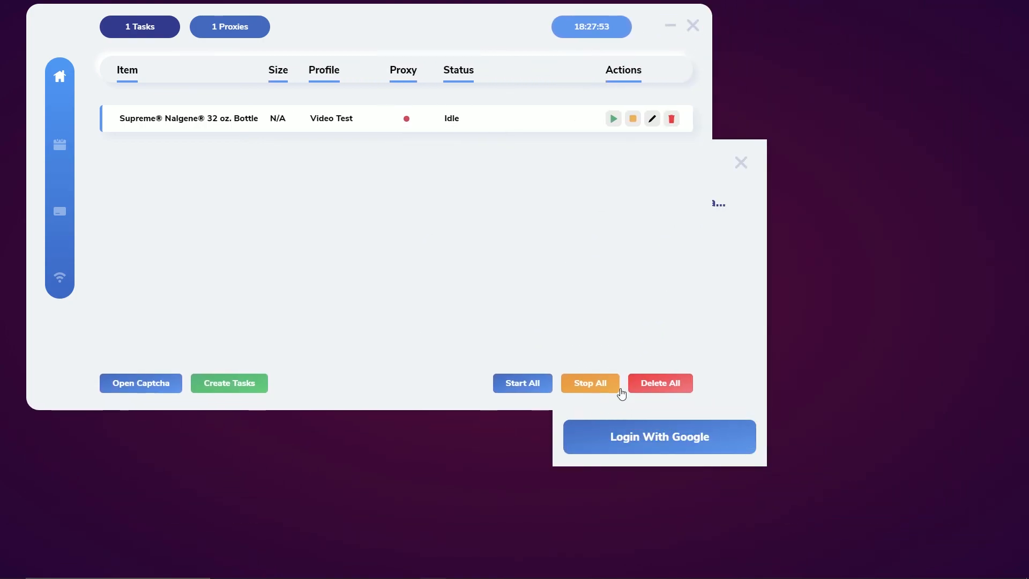
drag(724, 152, 911, 41)
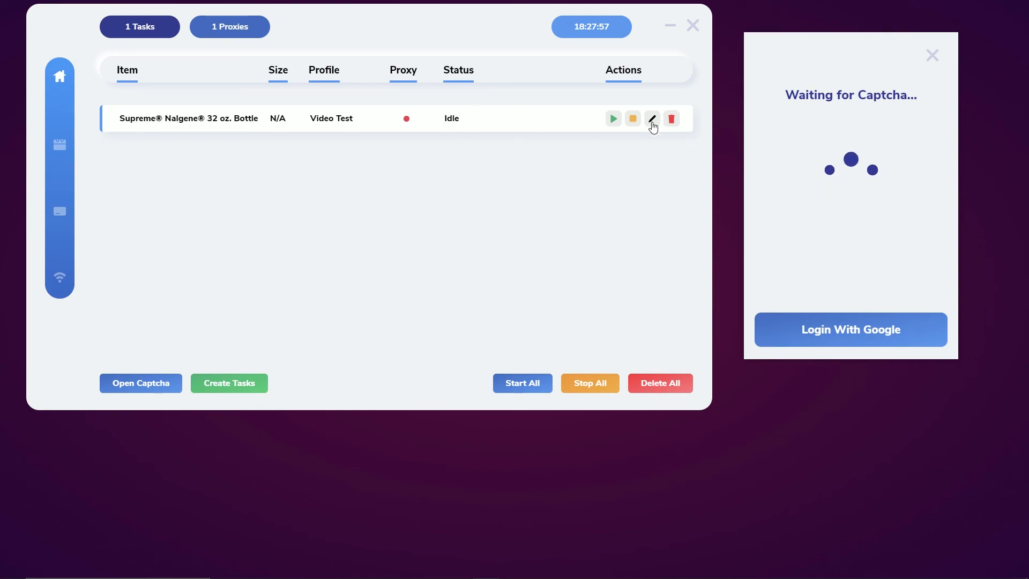
Step: Start the Nalgene bottle task, then stop it so its status reads Stopped
click(613, 119)
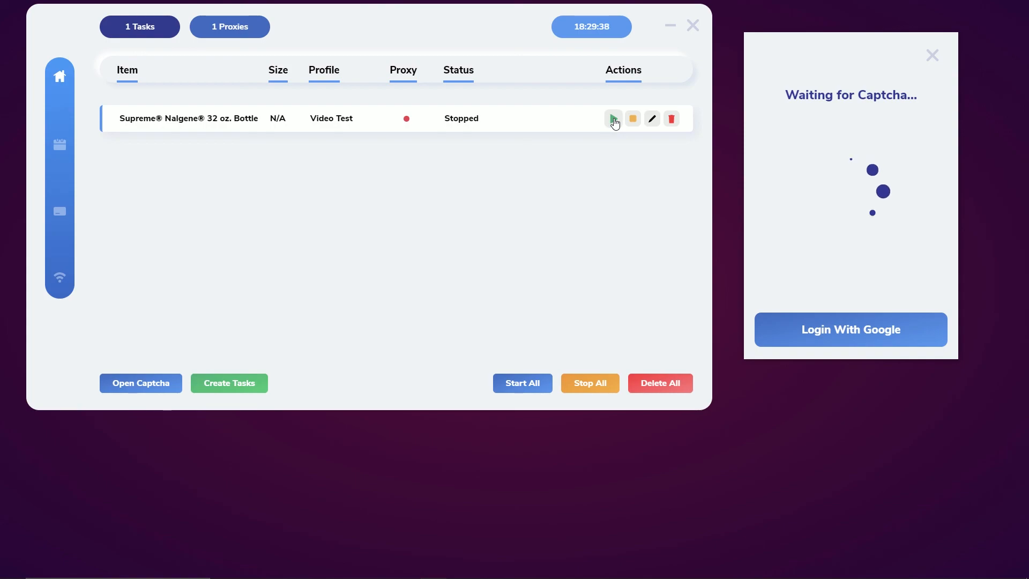
click(613, 119)
click(632, 119)
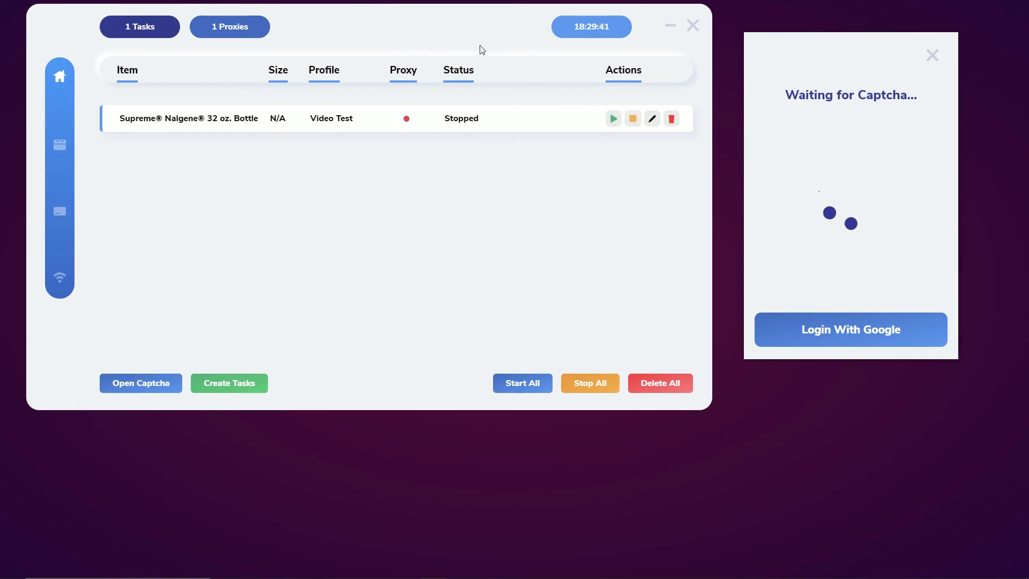
drag(782, 39, 778, 40)
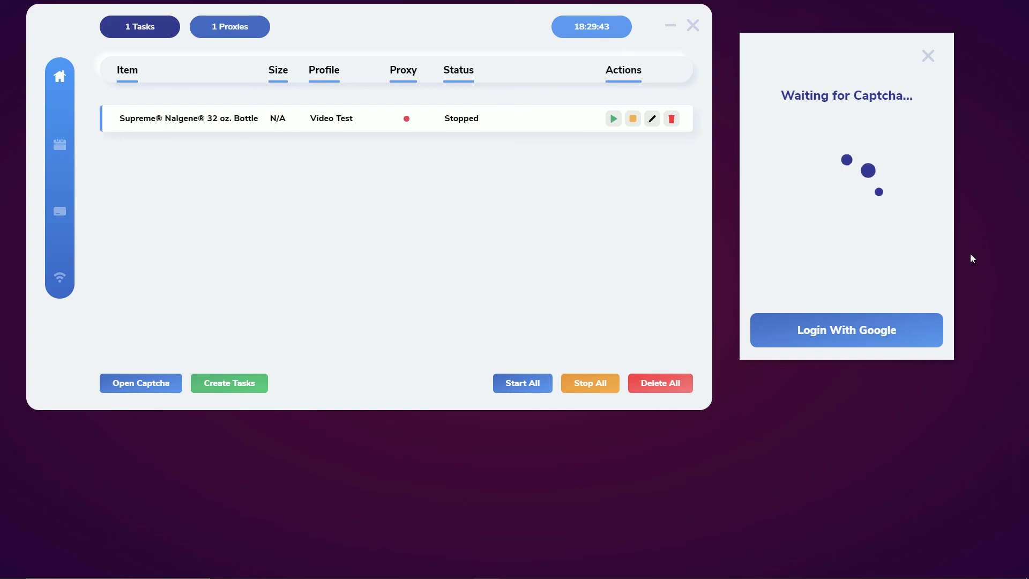